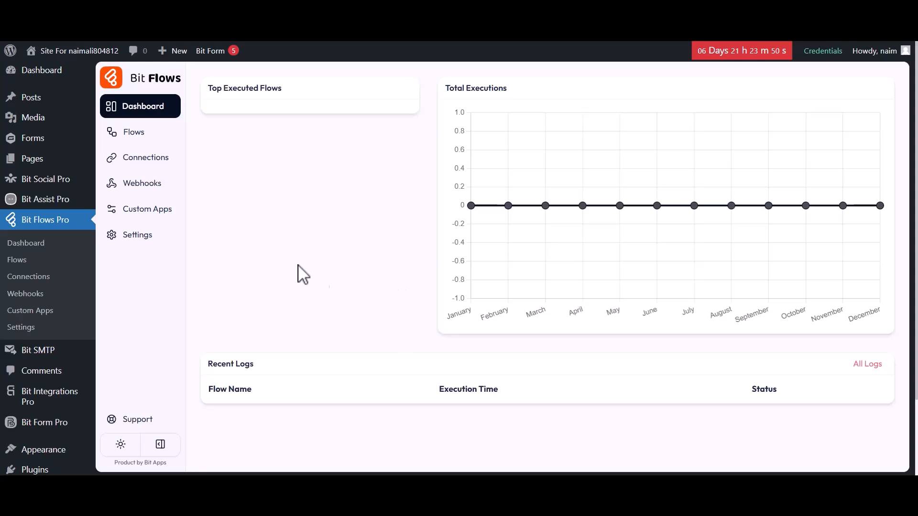
# Start a new custom app and name it Gravity Forms
pyautogui.click(139, 219)
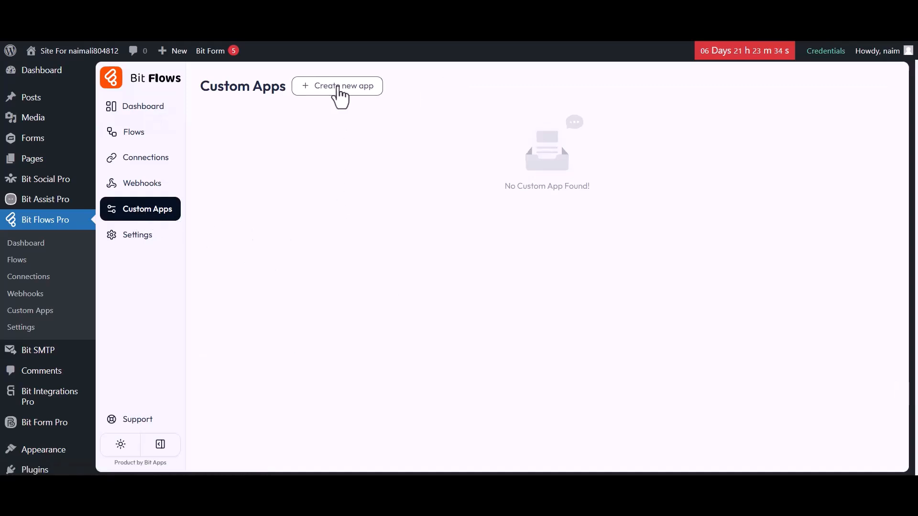
pyautogui.click(339, 92)
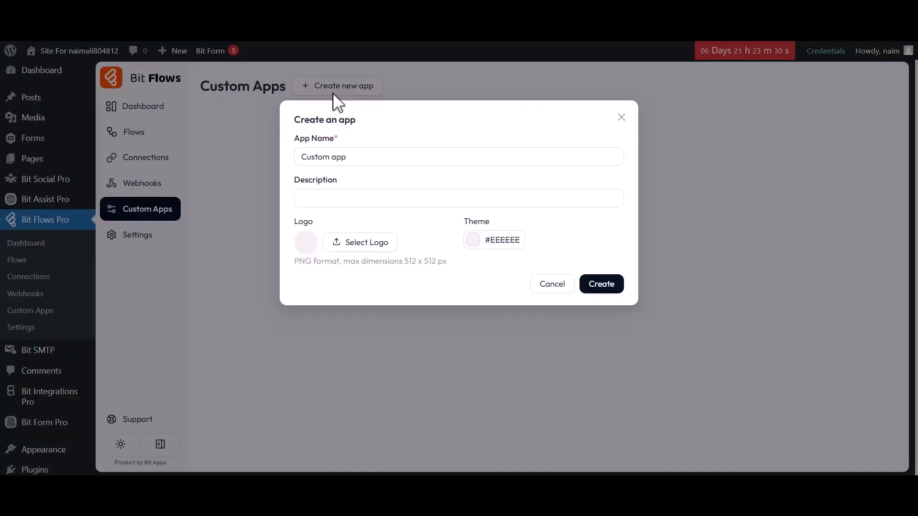
pyautogui.moveTo(295, 140); pyautogui.dragTo(346, 157)
pyautogui.write('Gravity Forms')
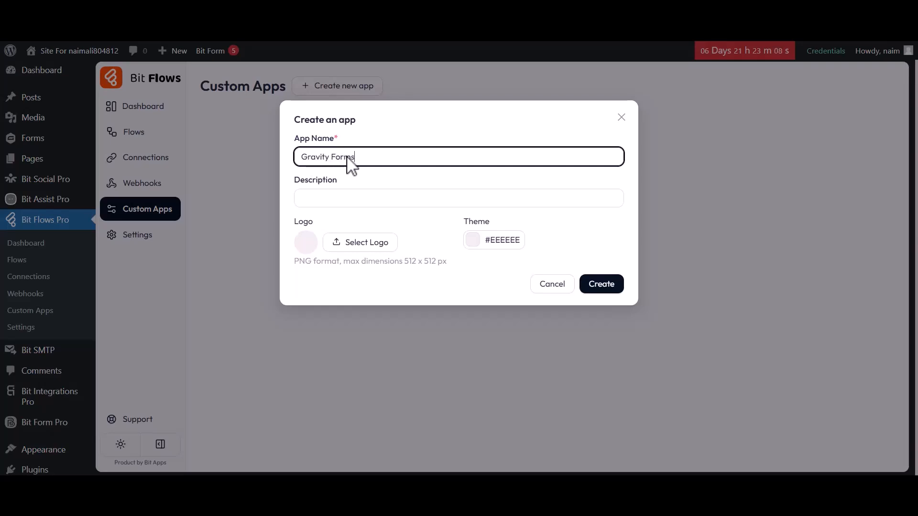
pyautogui.click(330, 188)
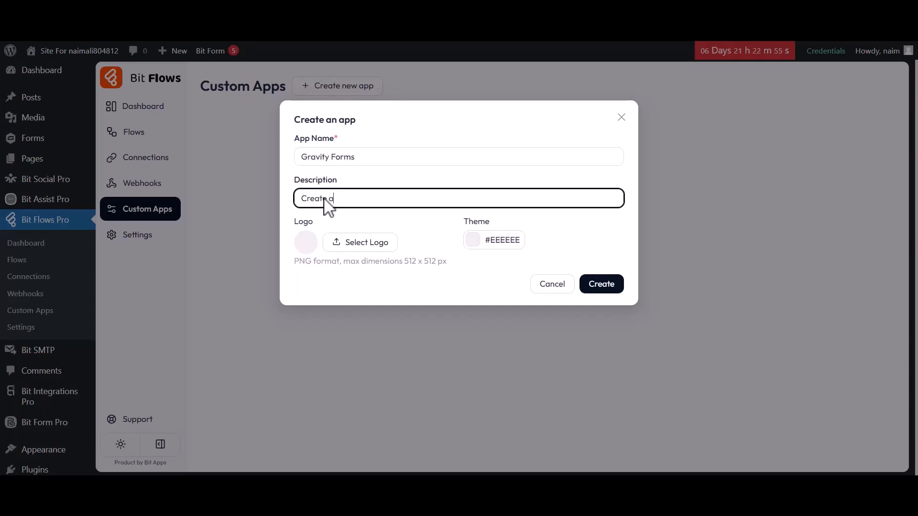
# Set the Gravity Forms image from the media library as the app logo, keeping theme #EEEEEE
pyautogui.click(307, 224)
pyautogui.click(360, 244)
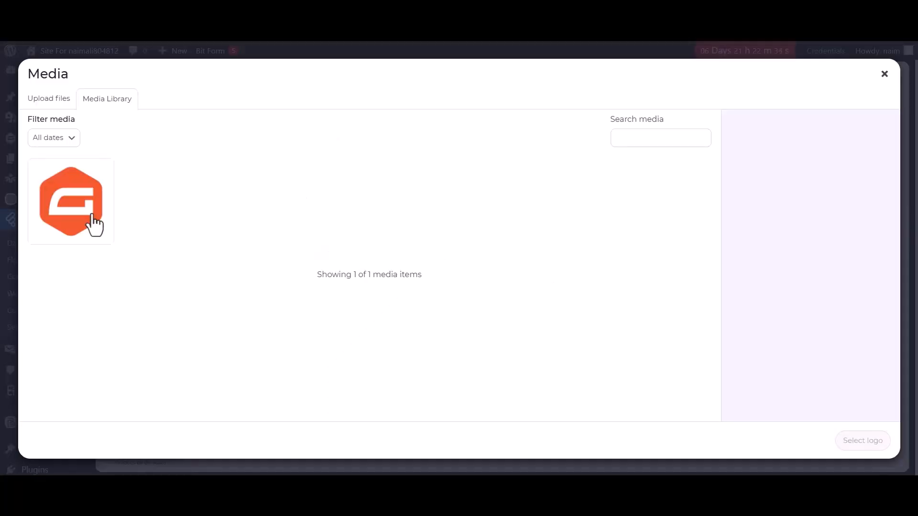
pyautogui.click(94, 225)
pyautogui.click(846, 440)
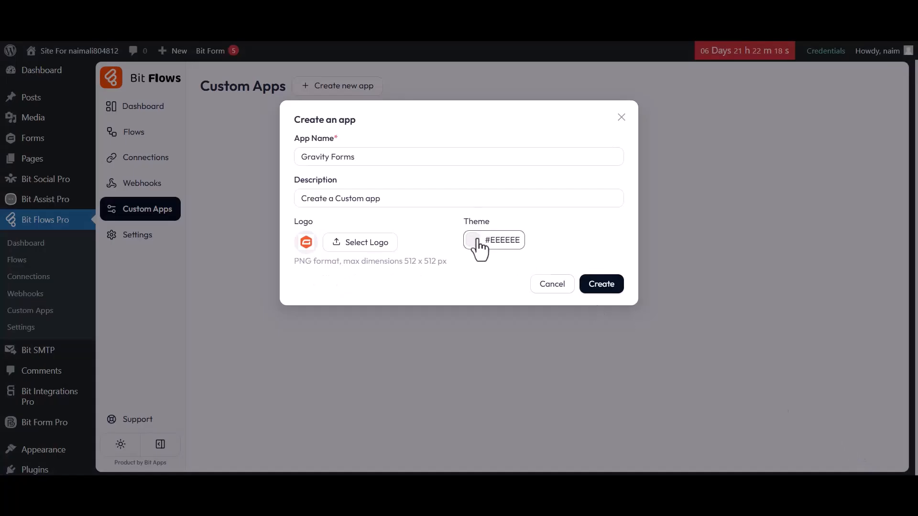
pyautogui.click(473, 240)
pyautogui.click(476, 241)
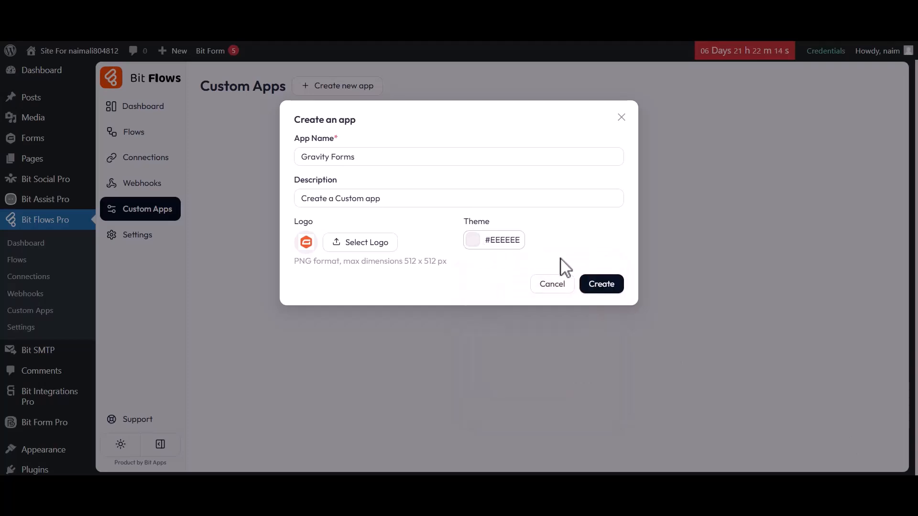
# Publish the Gravity Forms app and add a new module of type Trigger
pyautogui.click(602, 285)
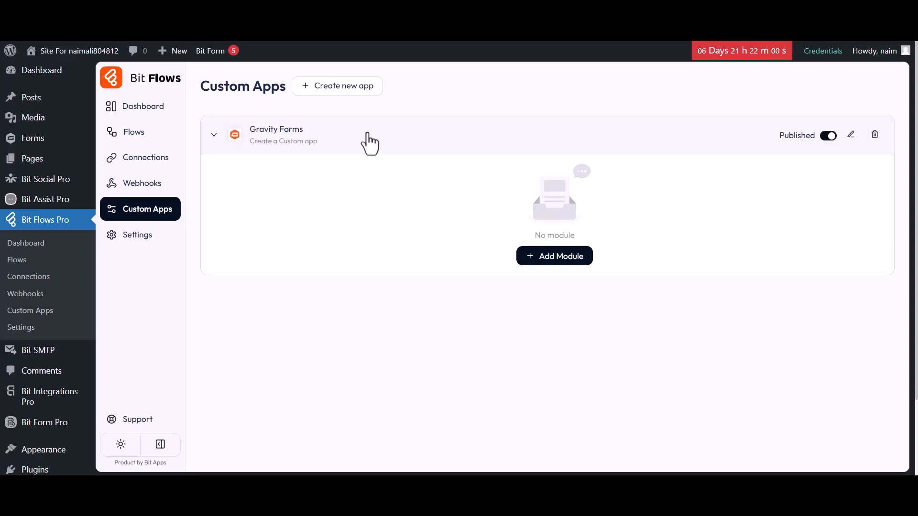
pyautogui.click(559, 258)
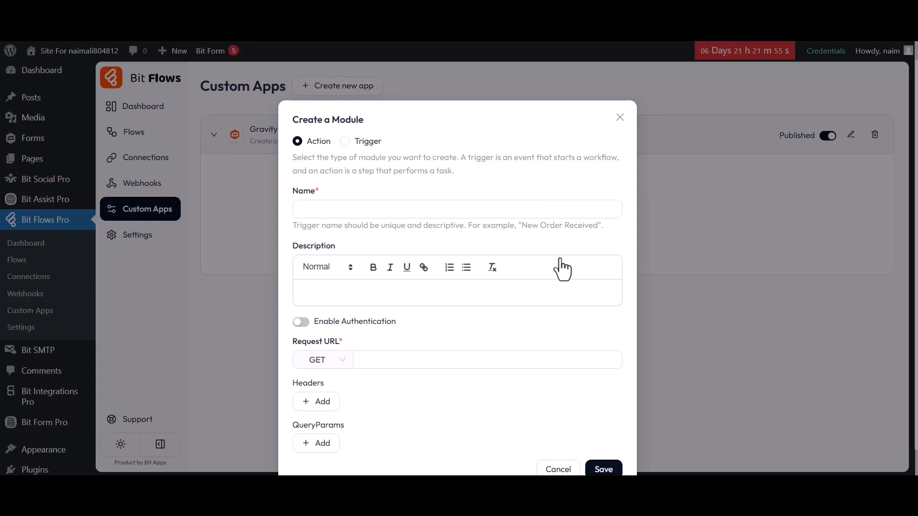
pyautogui.moveTo(294, 120); pyautogui.dragTo(368, 120)
pyautogui.click(368, 120)
pyautogui.click(346, 141)
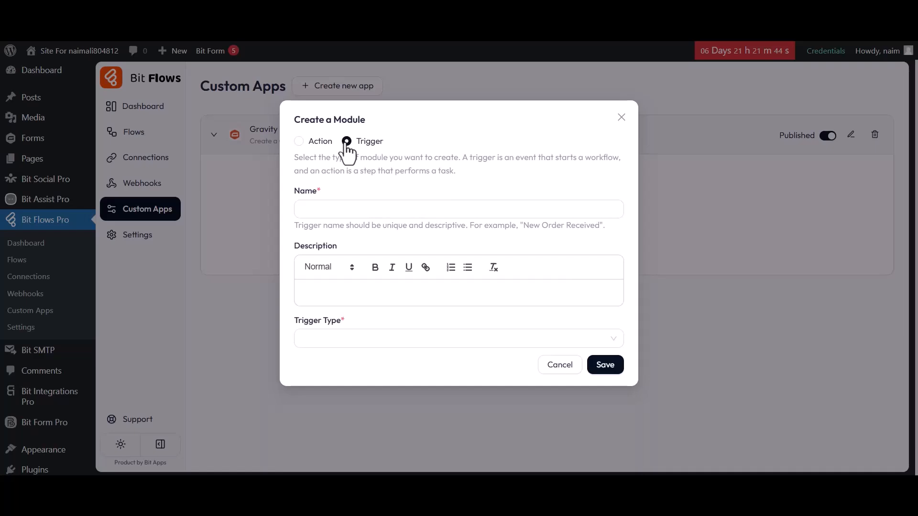
# Name the trigger module Submit Success and fill in its description
pyautogui.click(302, 207)
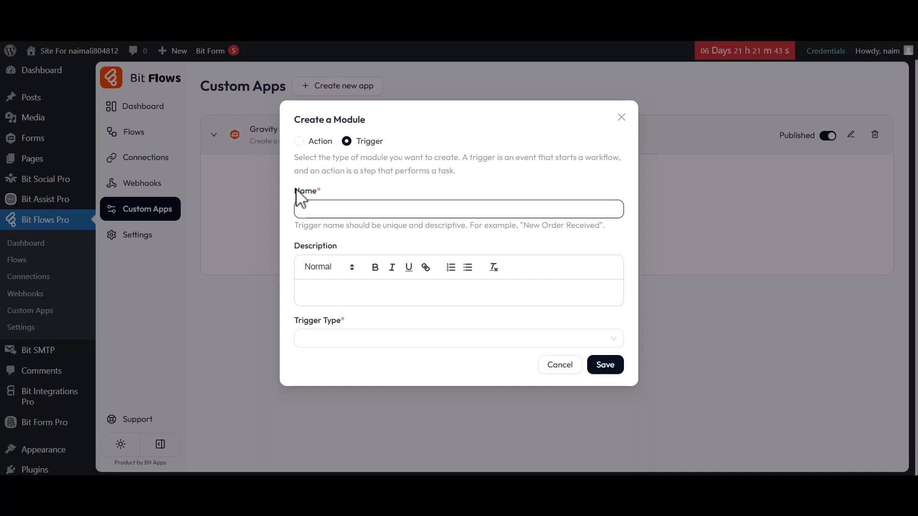
pyautogui.write('Submit Success')
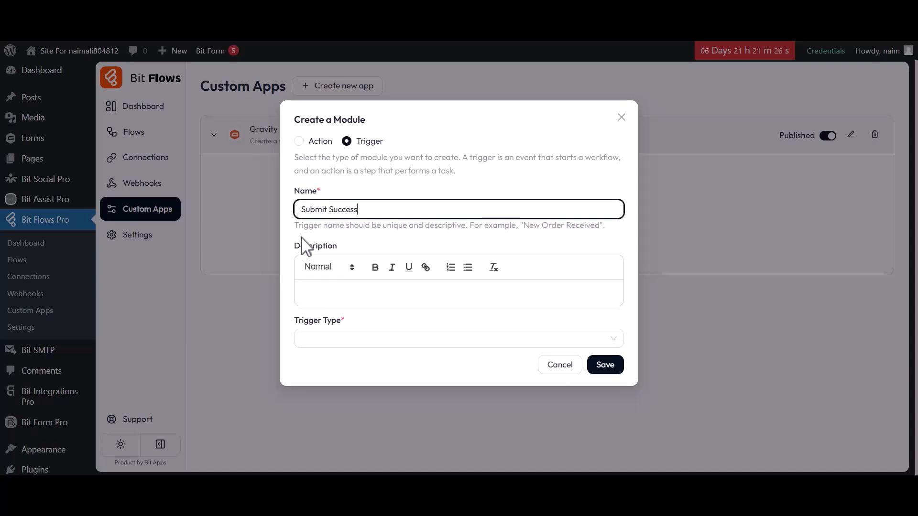
pyautogui.moveTo(295, 244); pyautogui.dragTo(337, 247)
pyautogui.click(336, 248)
pyautogui.write('orms Submit')
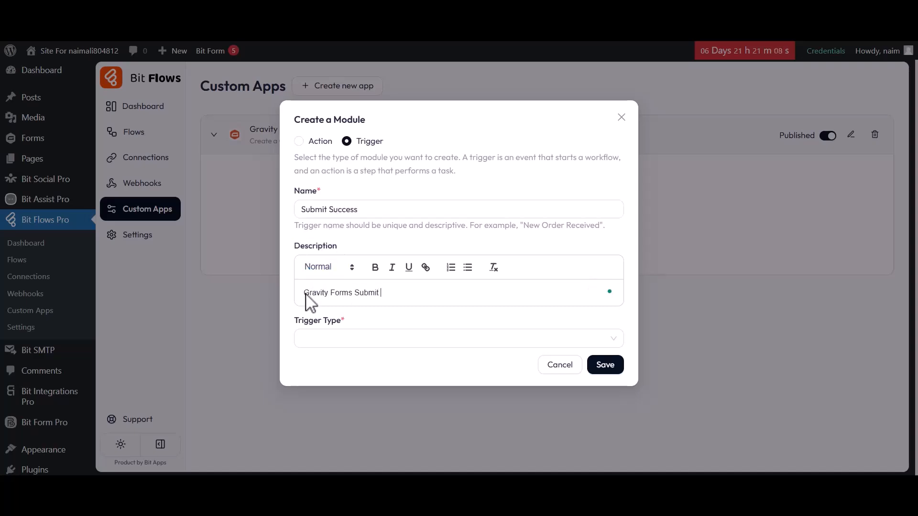
pyautogui.moveTo(295, 320); pyautogui.dragTo(340, 320)
# Set the trigger type to WP action hook gform_after_submission and save the module
pyautogui.click(340, 320)
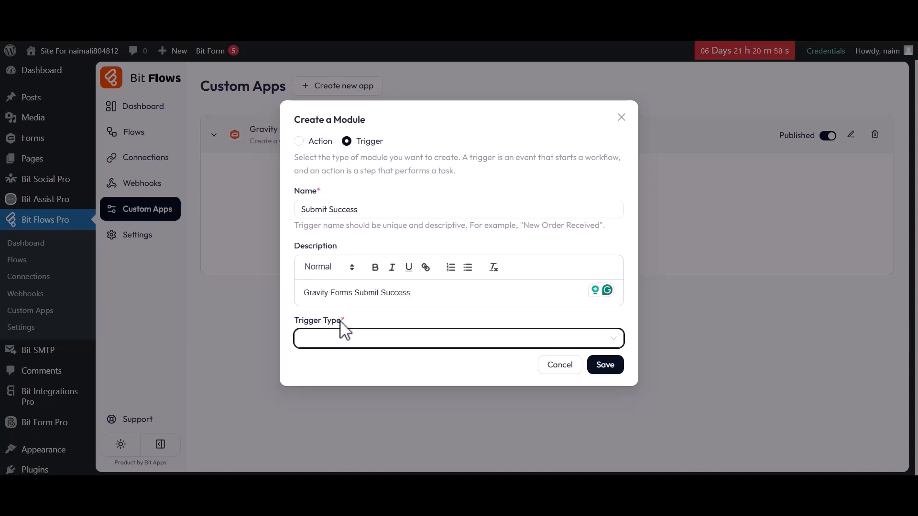
pyautogui.click(328, 339)
pyautogui.click(325, 383)
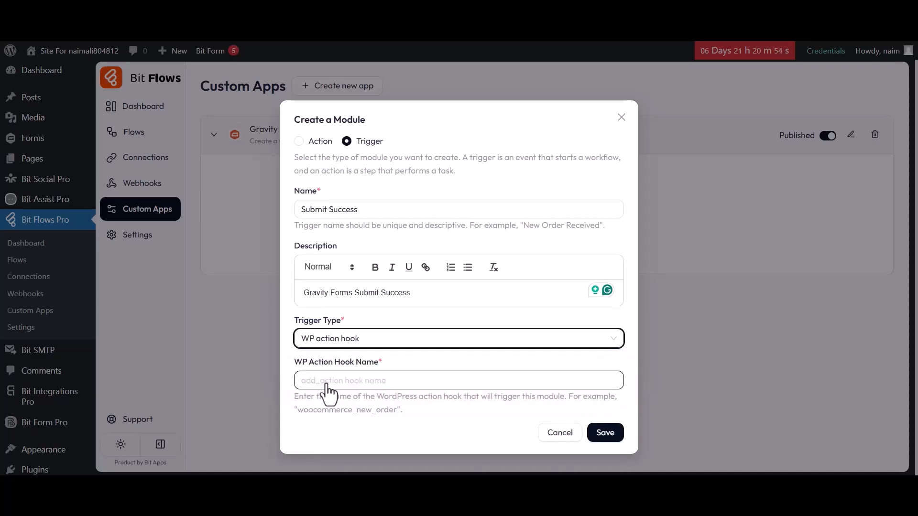
pyautogui.moveTo(296, 361); pyautogui.dragTo(378, 362)
pyautogui.click(378, 363)
pyautogui.write('gform_after_submission')
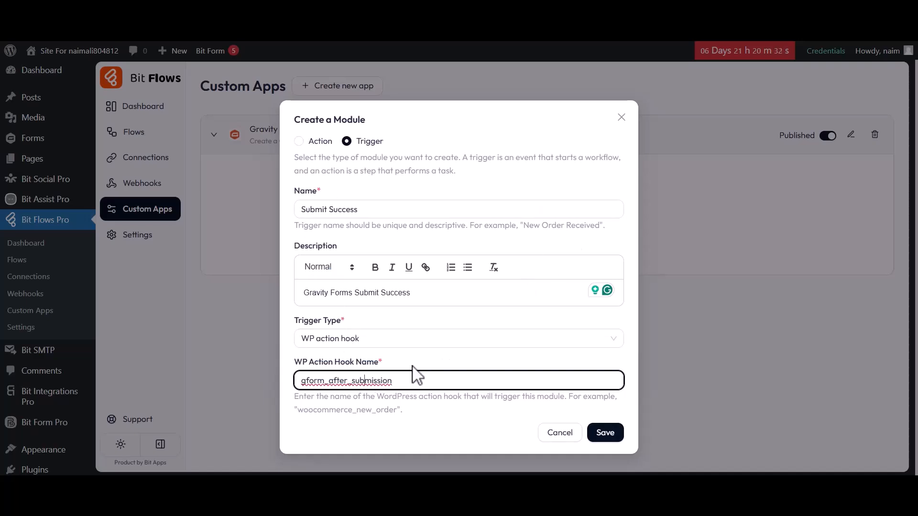
pyautogui.click(605, 433)
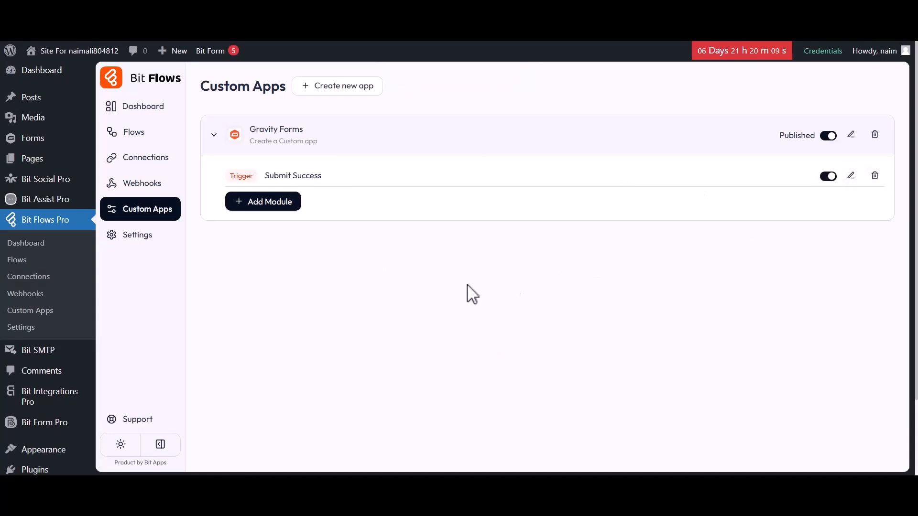
# Create a new flow titled Flow 1
pyautogui.click(131, 135)
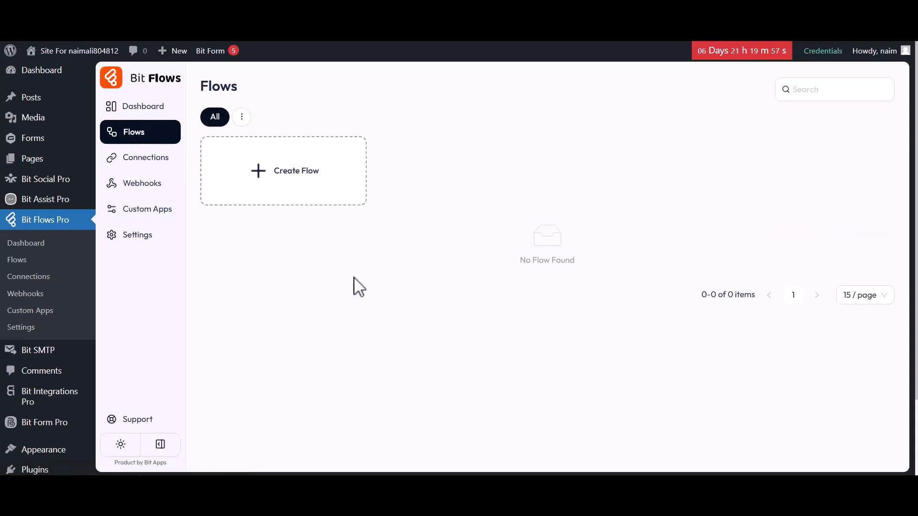
pyautogui.click(293, 173)
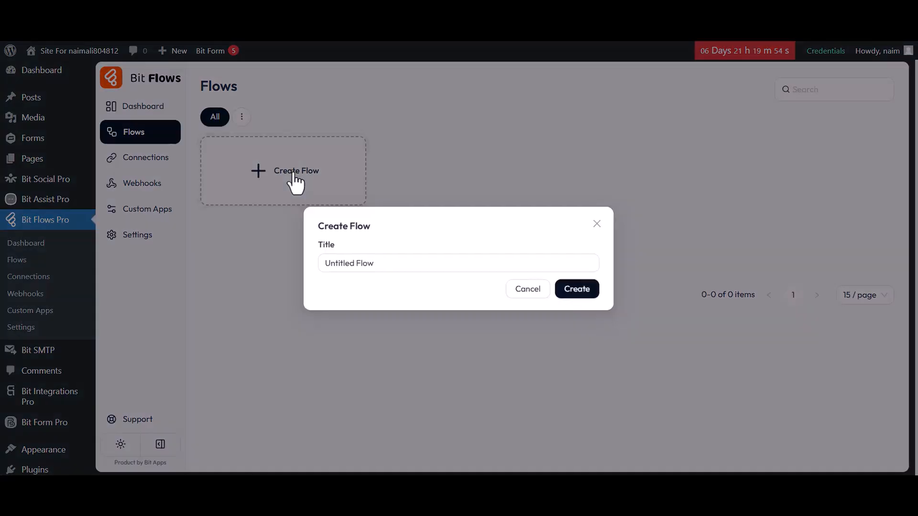
pyautogui.click(328, 264)
pyautogui.hotkey('ctrl', 'a')
pyautogui.press('BackSpace')
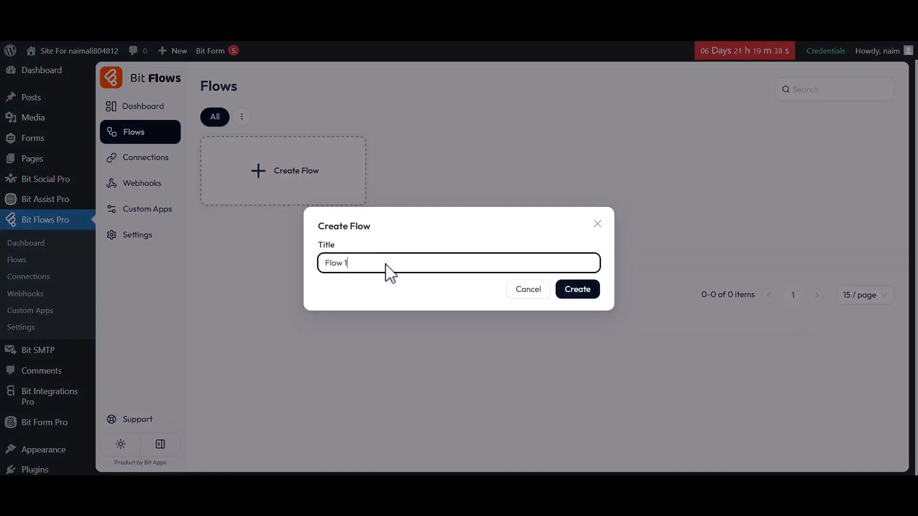
pyautogui.click(571, 296)
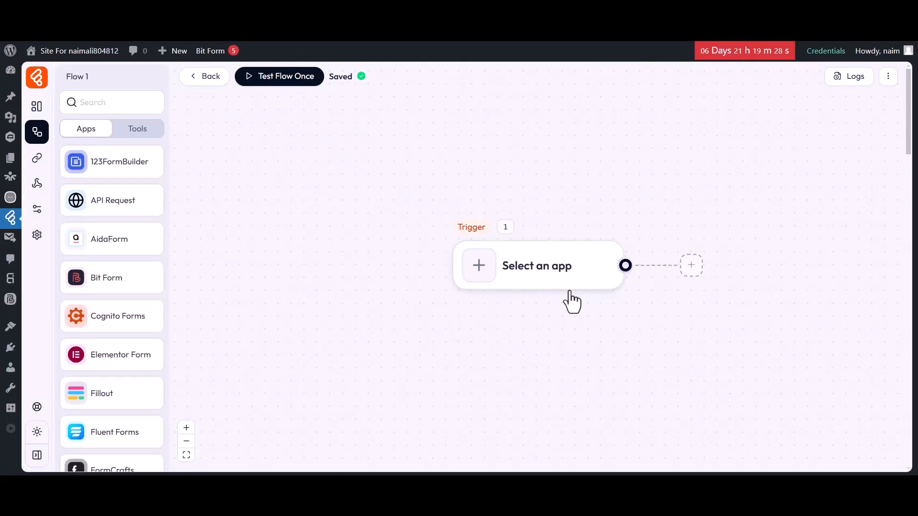
# Set Gravity Forms' Submit Success as the trigger and start listening for a test response
pyautogui.moveTo(478, 315); pyautogui.dragTo(334, 316)
pyautogui.click(286, 266)
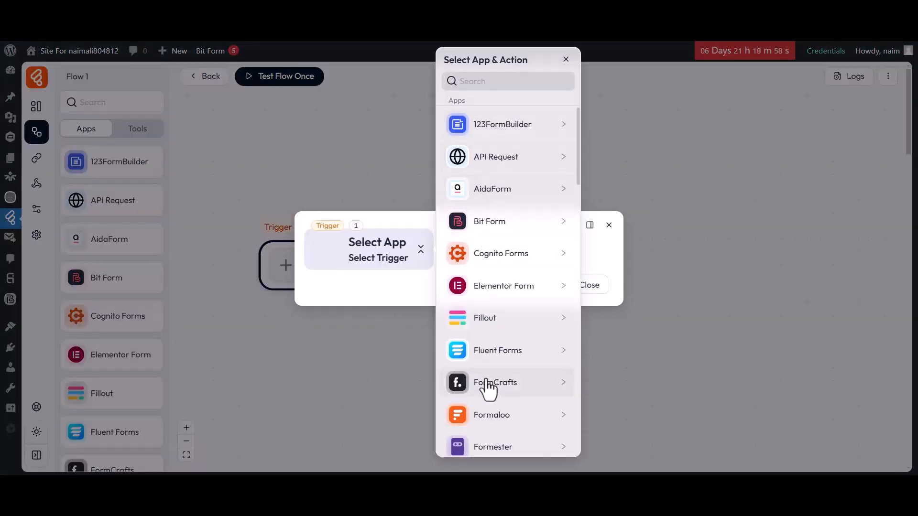
pyautogui.scroll(-7, 488, 387)
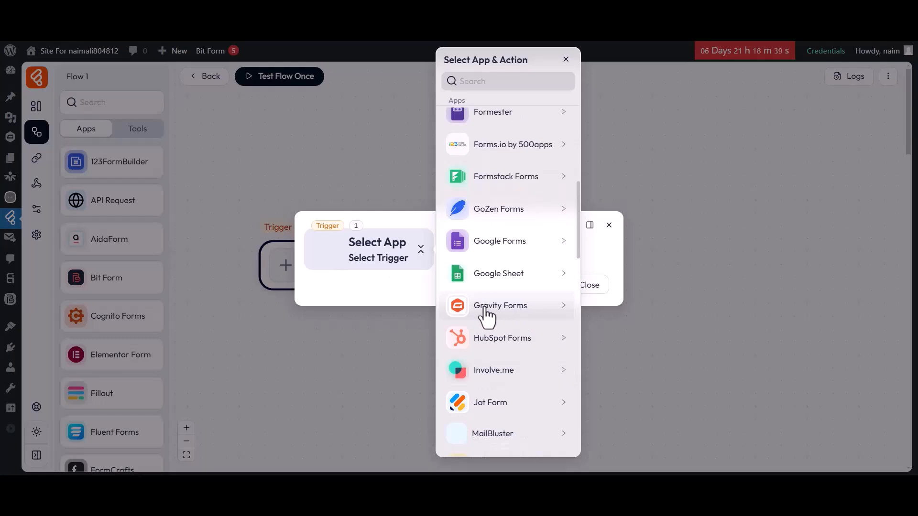
pyautogui.click(487, 313)
pyautogui.click(605, 124)
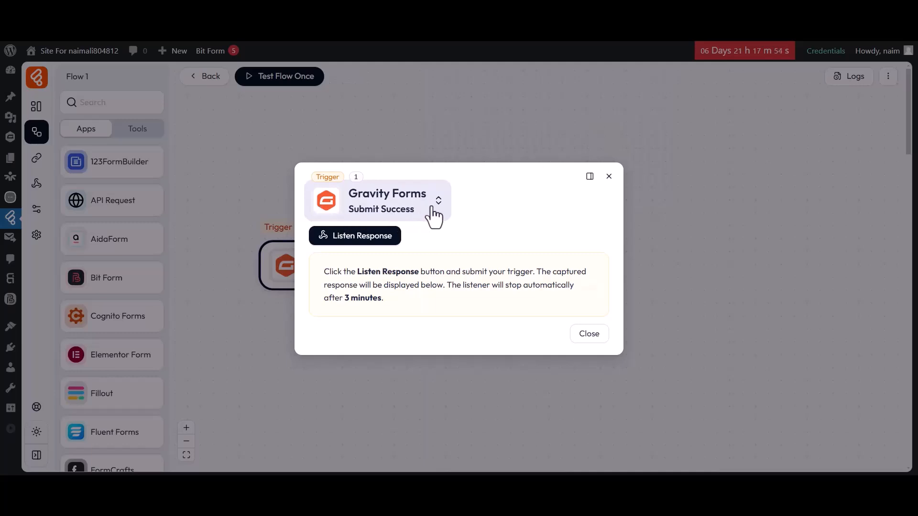
pyautogui.click(351, 238)
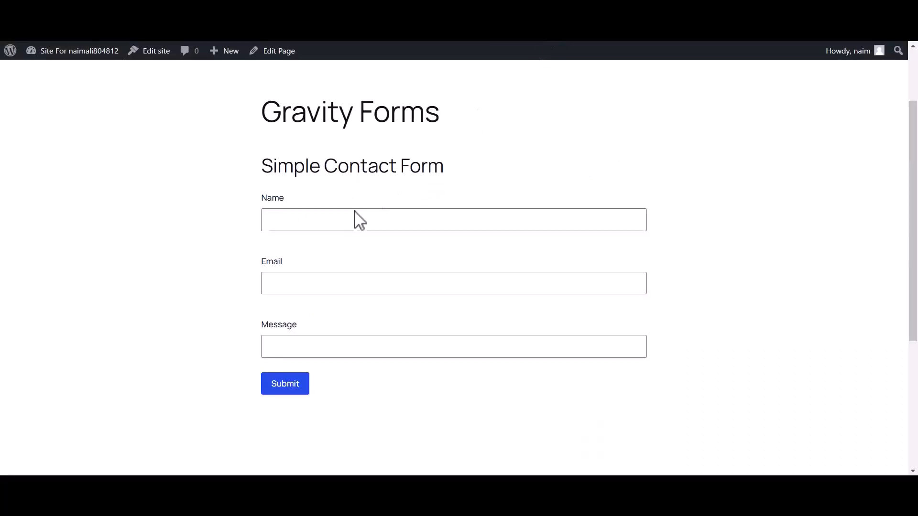
# Submit the Simple Contact Form with a test name, e-mail address and message
pyautogui.click(354, 219)
pyautogui.write('Bit Apps')
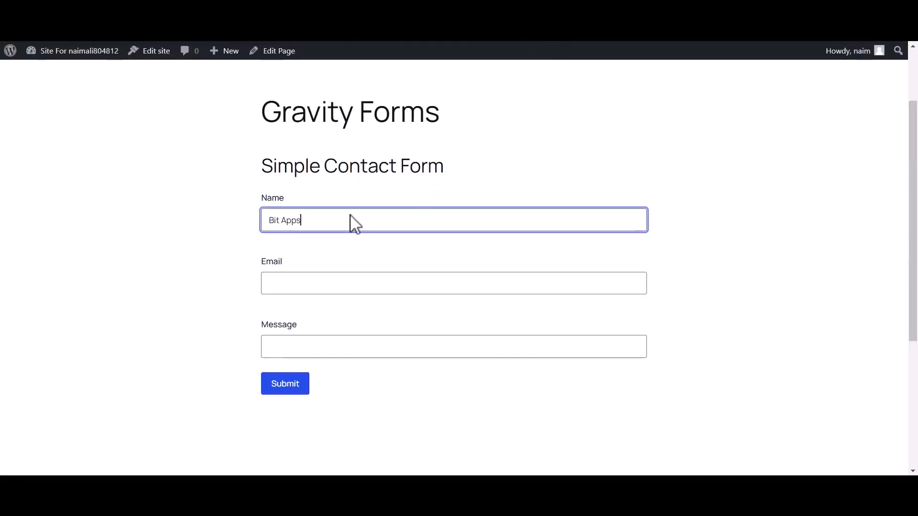
pyautogui.click(295, 285)
pyautogui.click(296, 349)
pyautogui.write('Hi, Bit Flows Team')
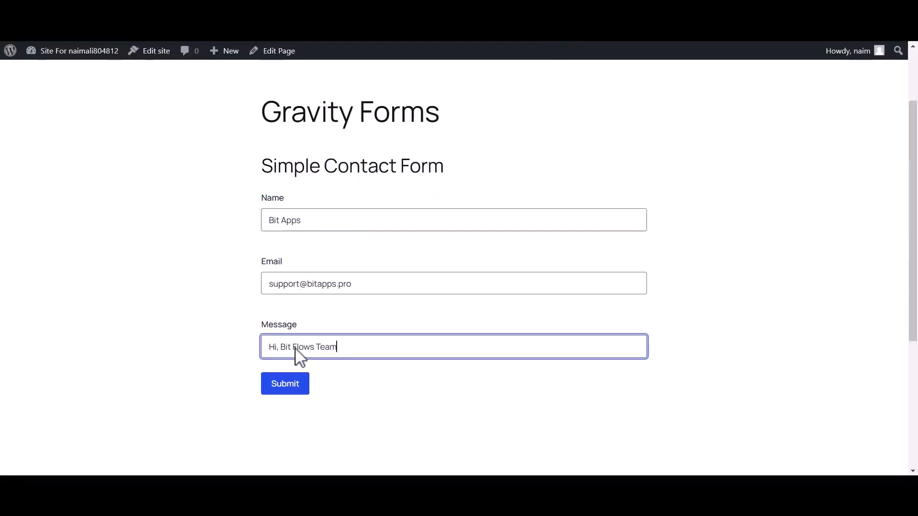
pyautogui.click(283, 386)
pyautogui.moveTo(258, 259); pyautogui.dragTo(647, 260)
pyautogui.click(608, 282)
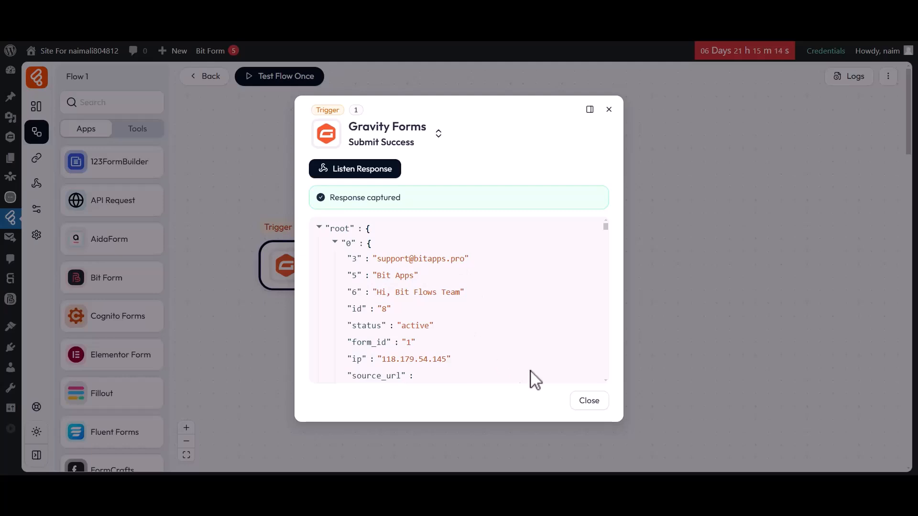
# Close the captured Gravity Forms response and scroll the Apps list down
pyautogui.click(588, 402)
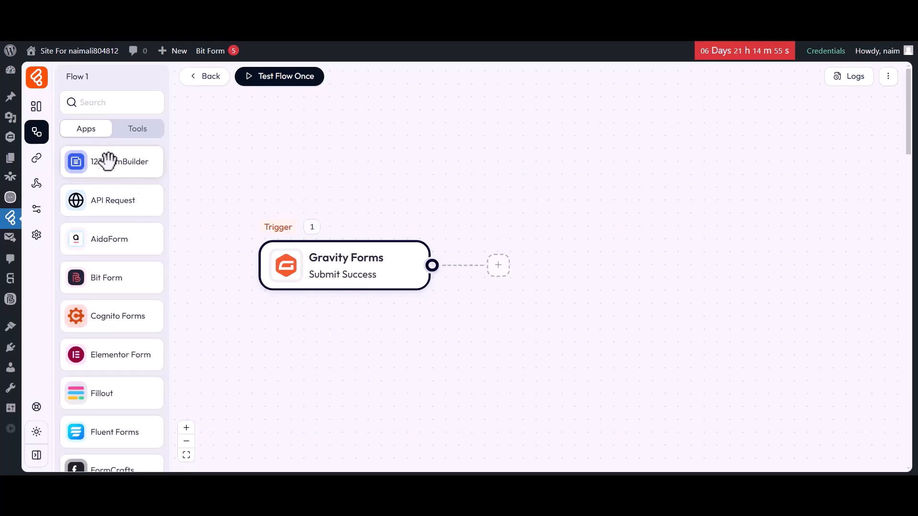
pyautogui.scroll(-7, 100, 415)
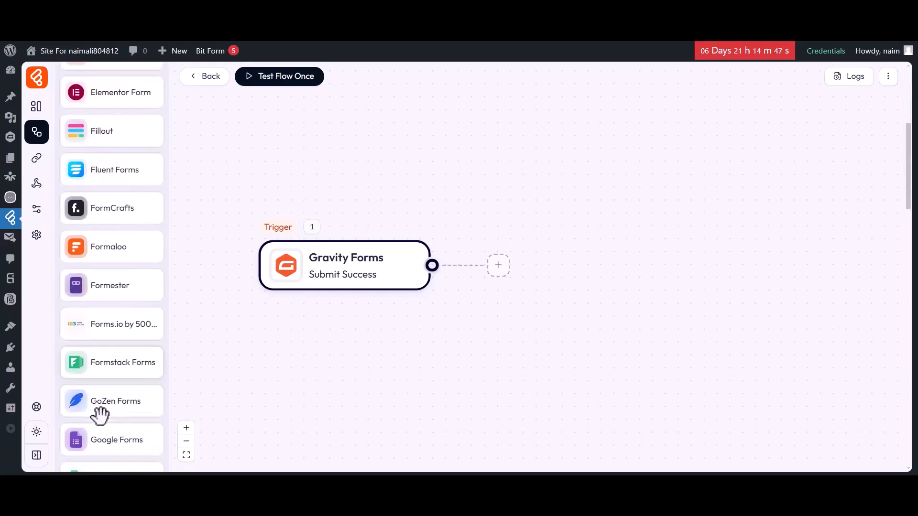
pyautogui.scroll(-3, 99, 416)
# Delete the extra router node from the flow canvas
pyautogui.moveTo(115, 290); pyautogui.dragTo(588, 287)
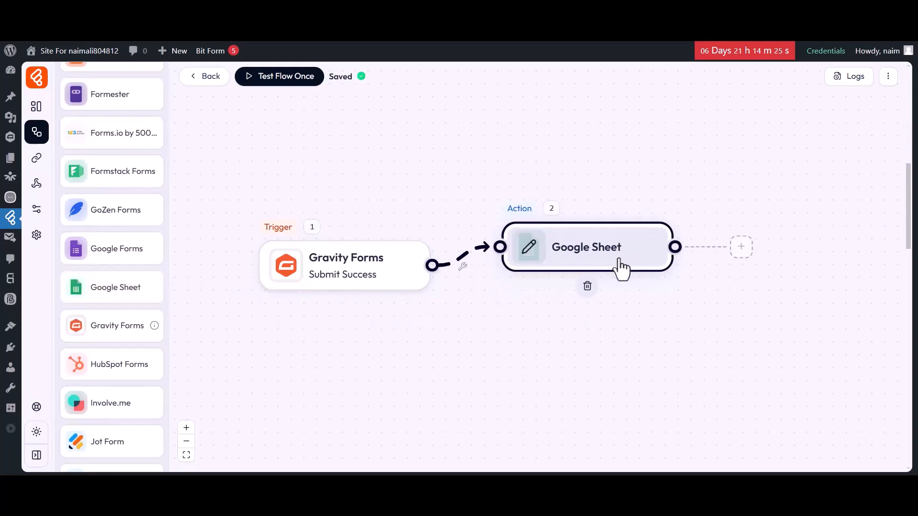
pyautogui.click(593, 306)
pyautogui.click(650, 273)
# Add a Google Sheet Add Row action step after the Gravity Forms trigger
pyautogui.click(497, 266)
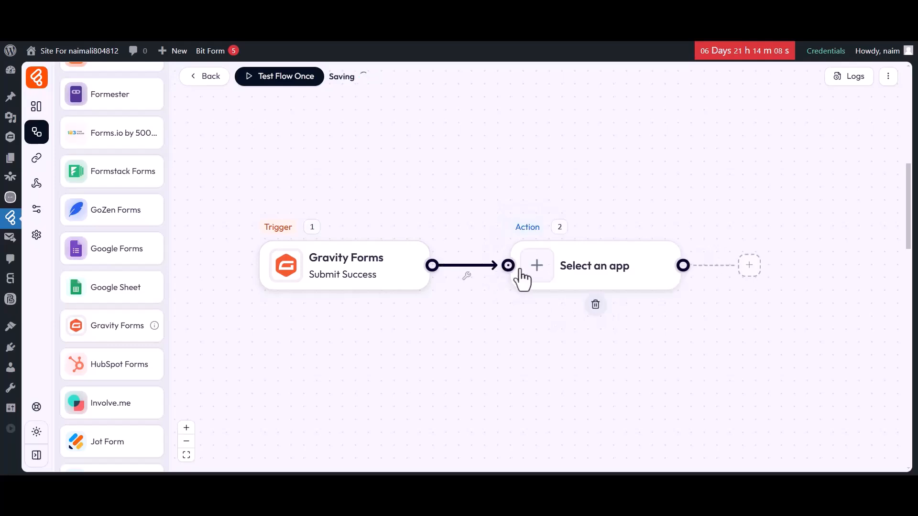
pyautogui.click(535, 270)
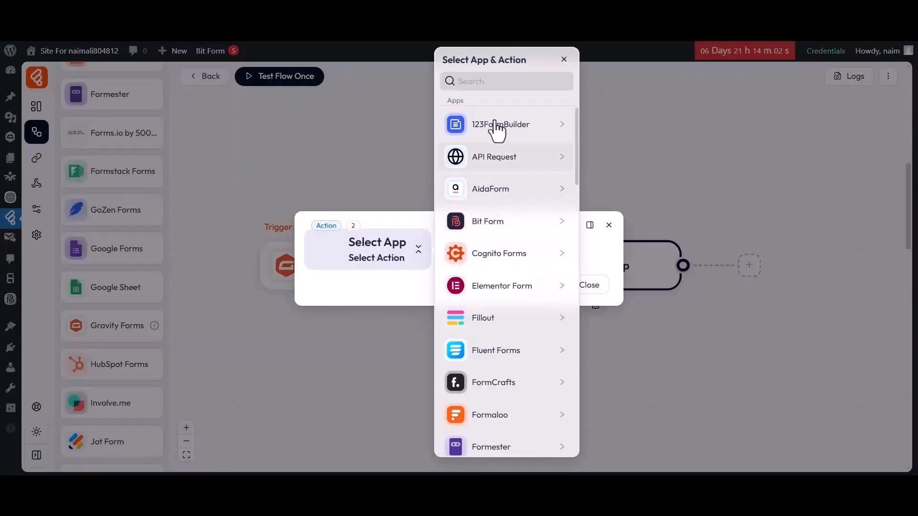
pyautogui.scroll(-8, 496, 349)
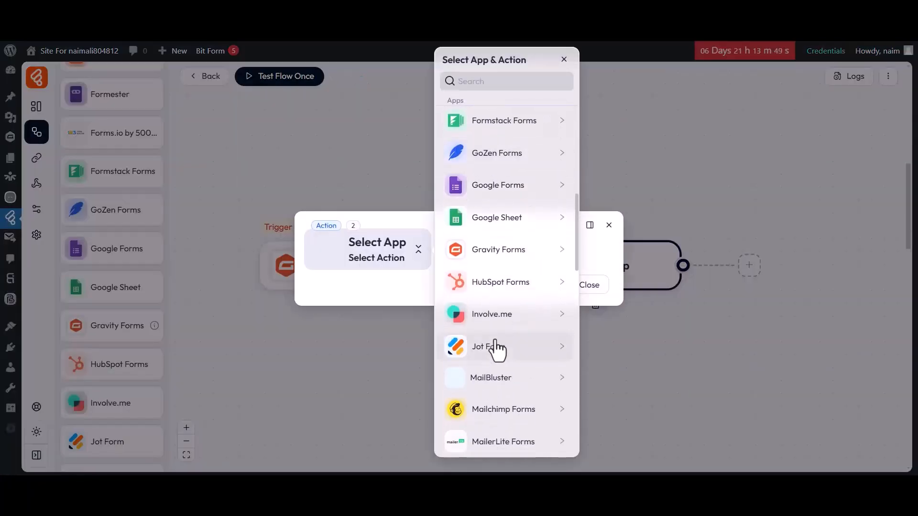
pyautogui.click(492, 219)
pyautogui.click(602, 123)
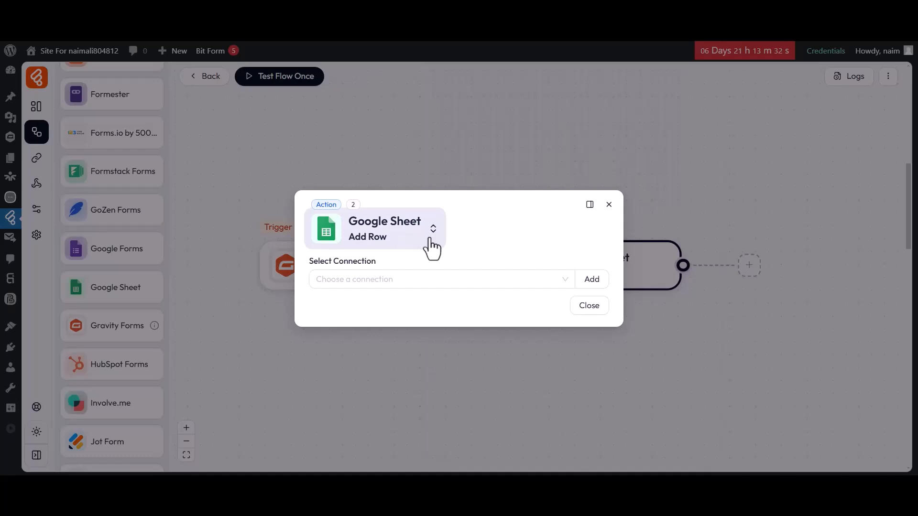
# Select the Google Sheet connection, the My All Post List spreadsheet and Sheet1
pyautogui.click(371, 281)
pyautogui.click(370, 309)
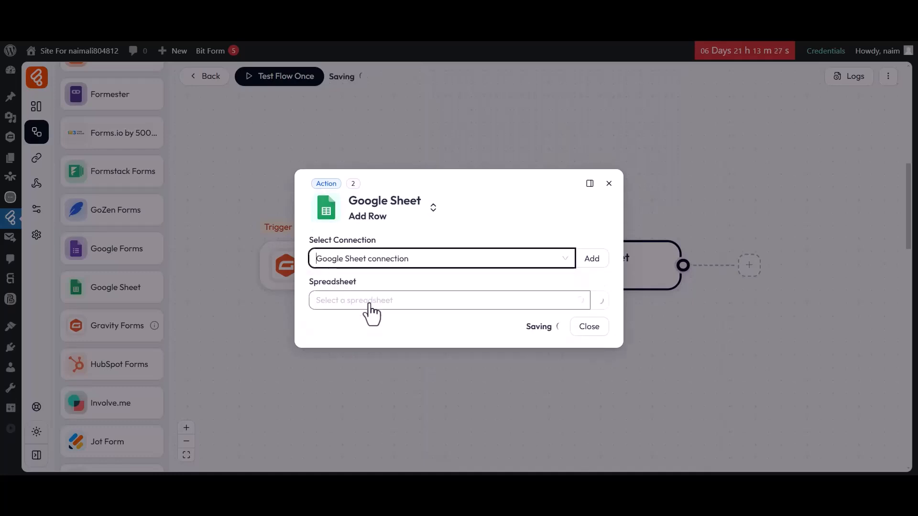
pyautogui.click(371, 309)
pyautogui.click(365, 327)
pyautogui.click(364, 325)
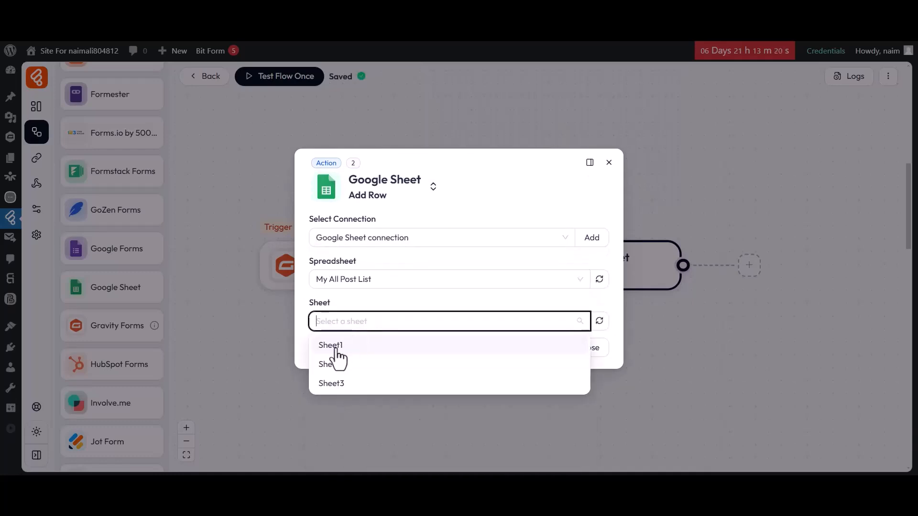
pyautogui.click(341, 348)
# Map column A to Gravity Forms field 1.5
pyautogui.click(338, 343)
pyautogui.click(337, 340)
pyautogui.click(339, 182)
pyautogui.click(431, 339)
pyautogui.click(615, 290)
pyautogui.scroll(-5, 621, 299)
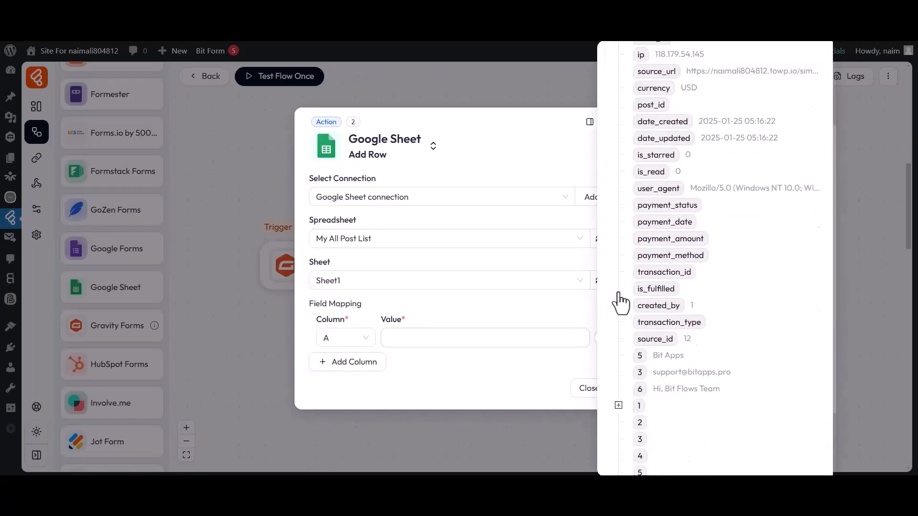
pyautogui.click(639, 279)
pyautogui.click(476, 366)
# Map column B to Gravity Forms field 1.3
pyautogui.click(348, 362)
pyautogui.click(345, 358)
pyautogui.click(330, 219)
pyautogui.click(451, 363)
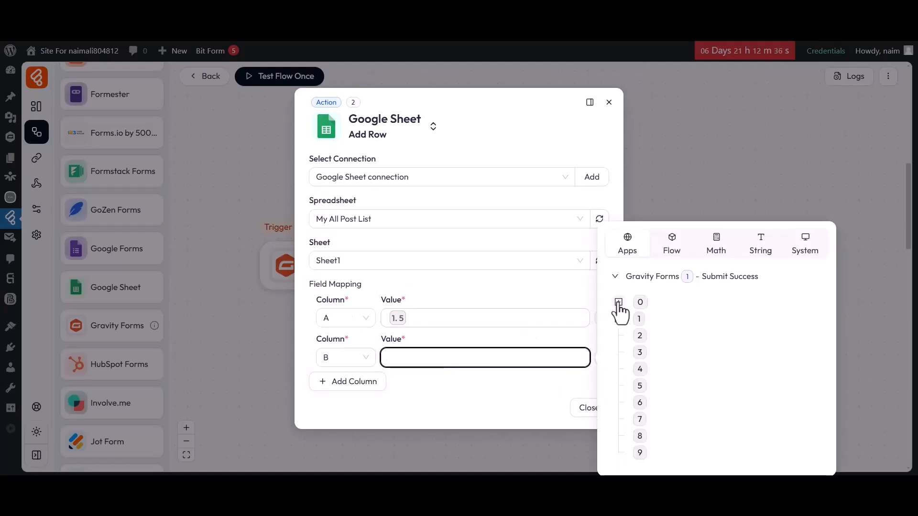
pyautogui.click(617, 306)
pyautogui.scroll(-5, 620, 313)
pyautogui.click(638, 304)
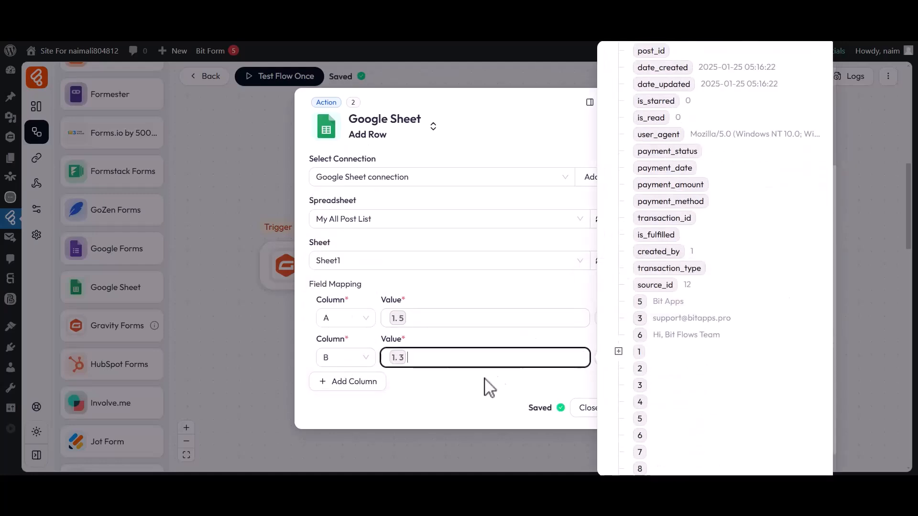
# Map column C to field 1.6, close the action settings and run Test Flow Once
pyautogui.click(368, 385)
pyautogui.click(344, 377)
pyautogui.click(329, 257)
pyautogui.click(455, 377)
pyautogui.click(618, 311)
pyautogui.scroll(-5, 620, 311)
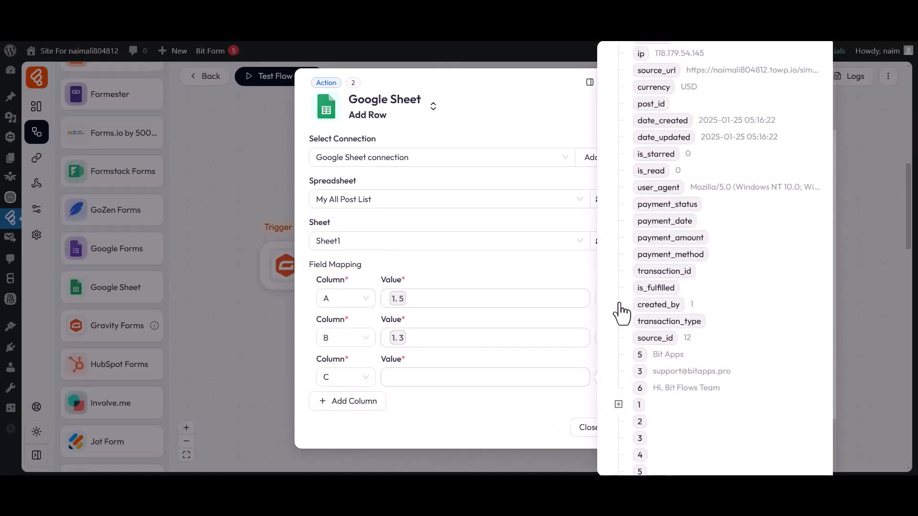
pyautogui.click(639, 387)
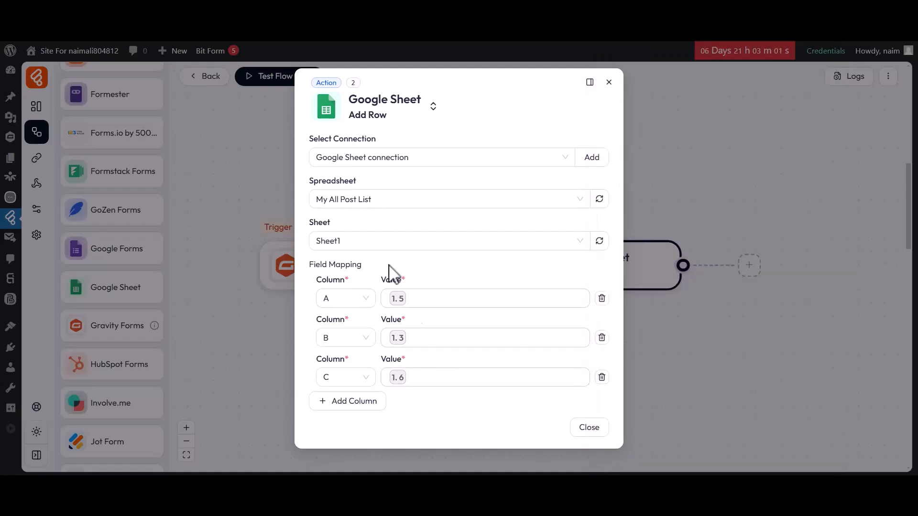
pyautogui.click(589, 427)
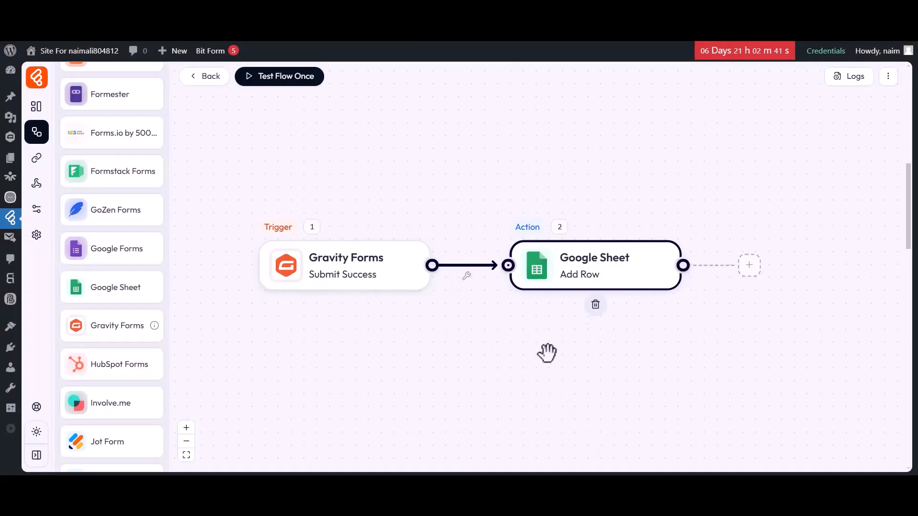
pyautogui.click(287, 81)
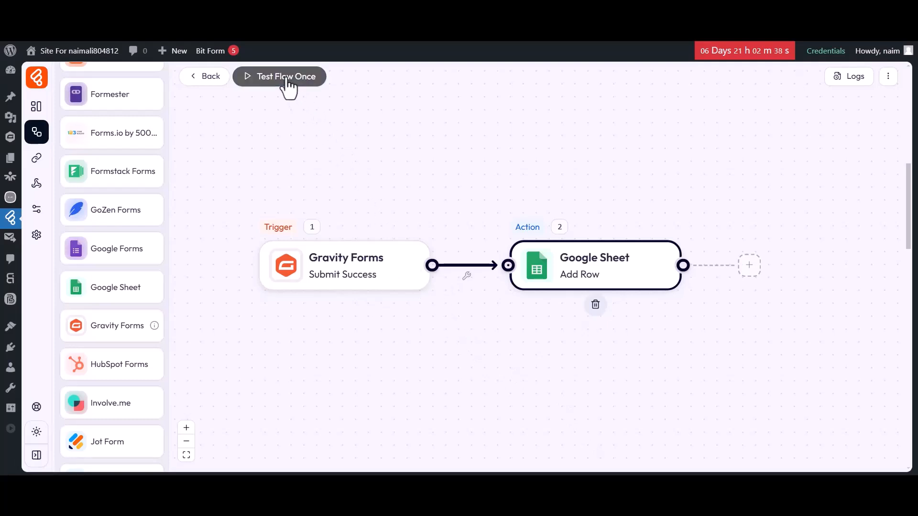
# Submit the contact form again with a test name, e-mail and 'Hi, Bit' message
pyautogui.click(375, 16)
pyautogui.click(350, 216)
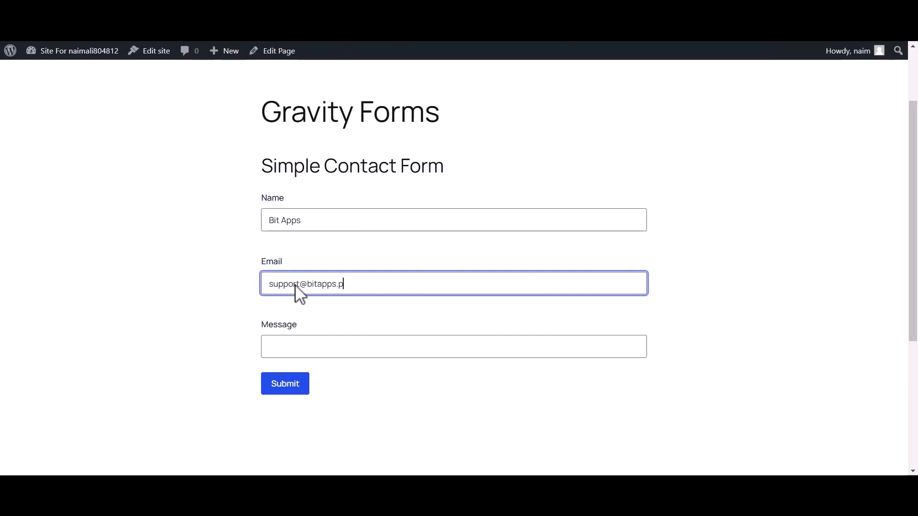
pyautogui.click(298, 353)
pyautogui.write('Hi, Bit Flows Team')
pyautogui.click(284, 387)
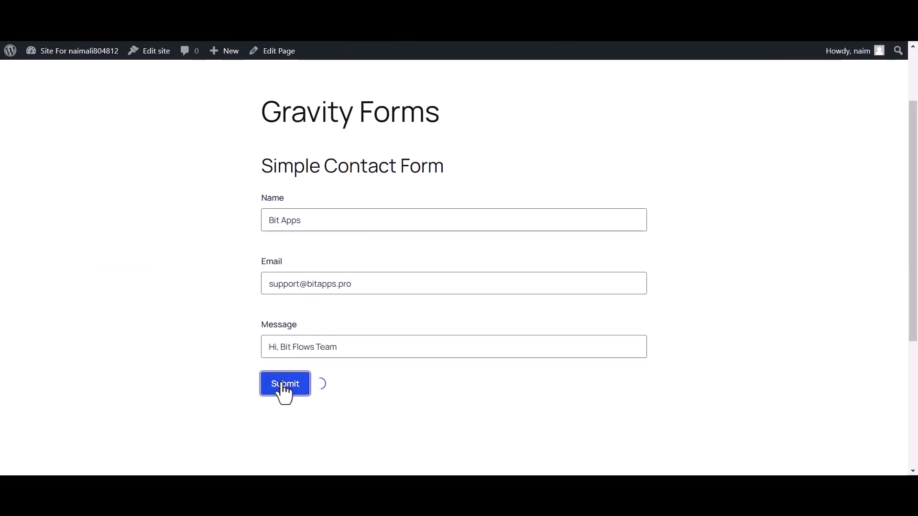
pyautogui.moveTo(260, 252); pyautogui.dragTo(652, 256)
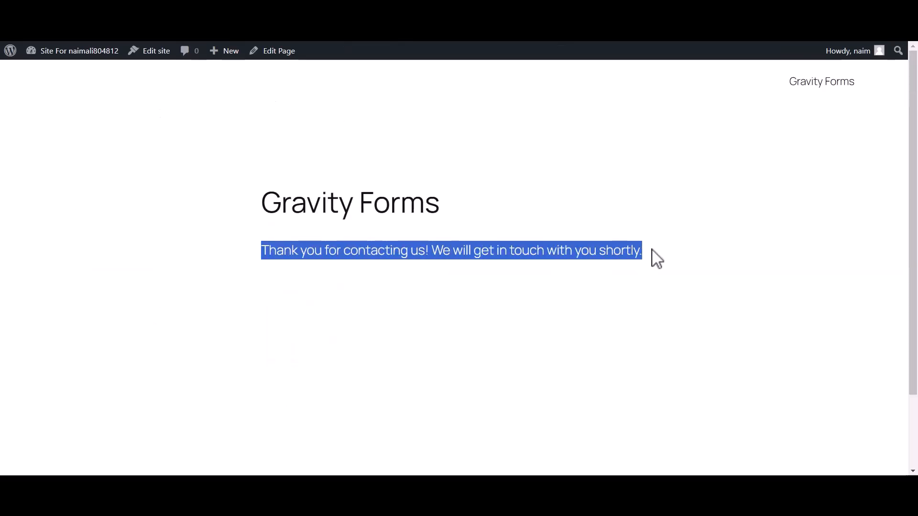
pyautogui.click(652, 256)
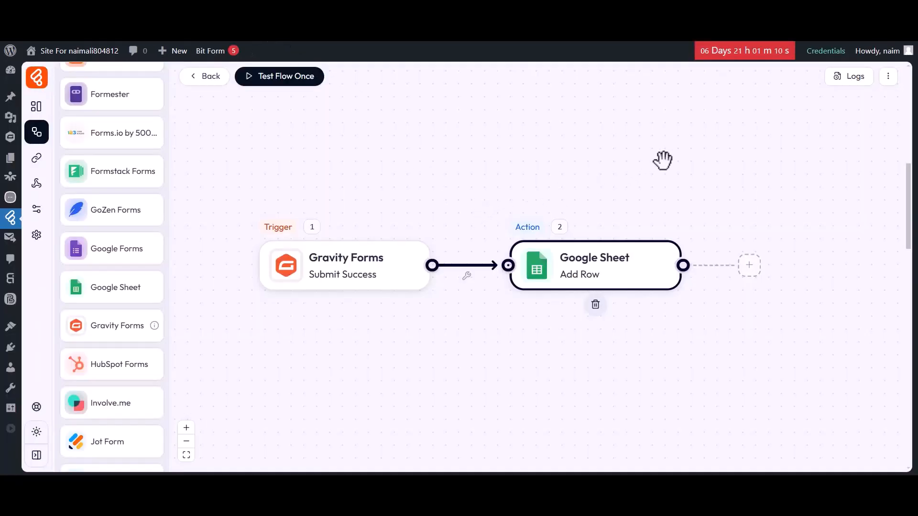
# Open the SUCCESS run's log details and expand the GoogleSheet step's input values
pyautogui.click(850, 79)
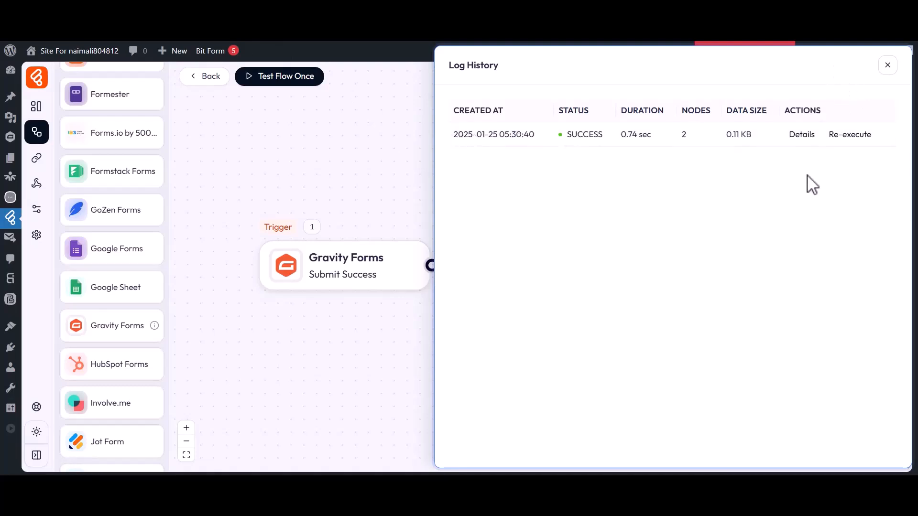
pyautogui.click(795, 135)
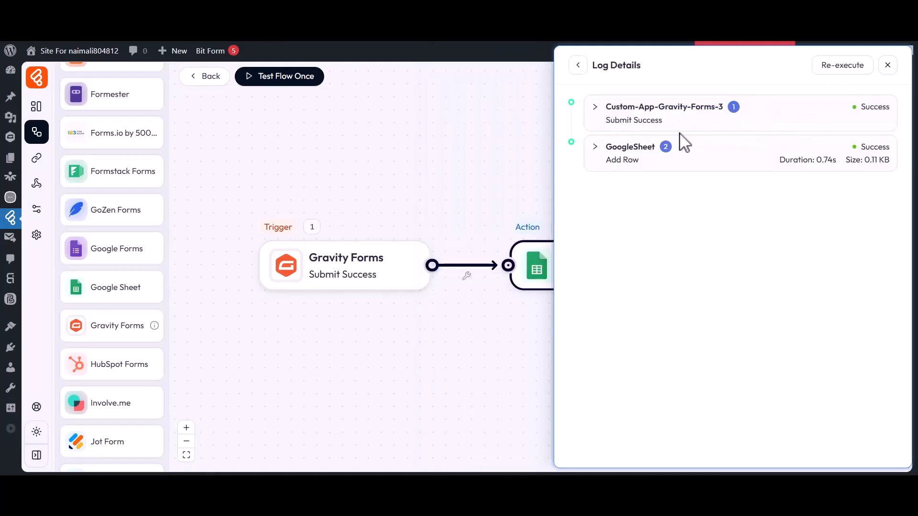
pyautogui.click(615, 159)
pyautogui.click(616, 184)
pyautogui.click(635, 233)
pyautogui.click(635, 248)
# Check the three values sent, close the details, and switch to My All Post List
pyautogui.moveTo(652, 261); pyautogui.dragTo(711, 264)
pyautogui.moveTo(655, 279); pyautogui.dragTo(774, 291)
pyautogui.moveTo(657, 296); pyautogui.dragTo(769, 308)
pyautogui.click(888, 65)
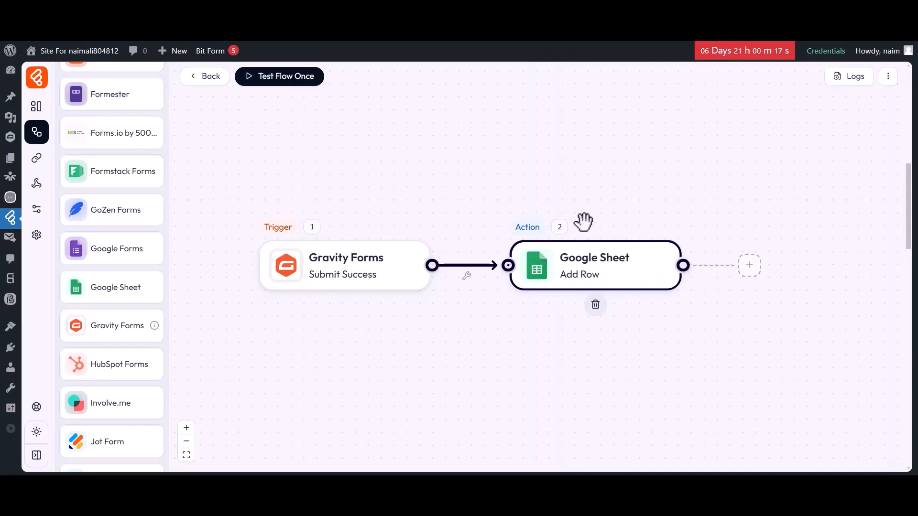
pyautogui.click(515, 33)
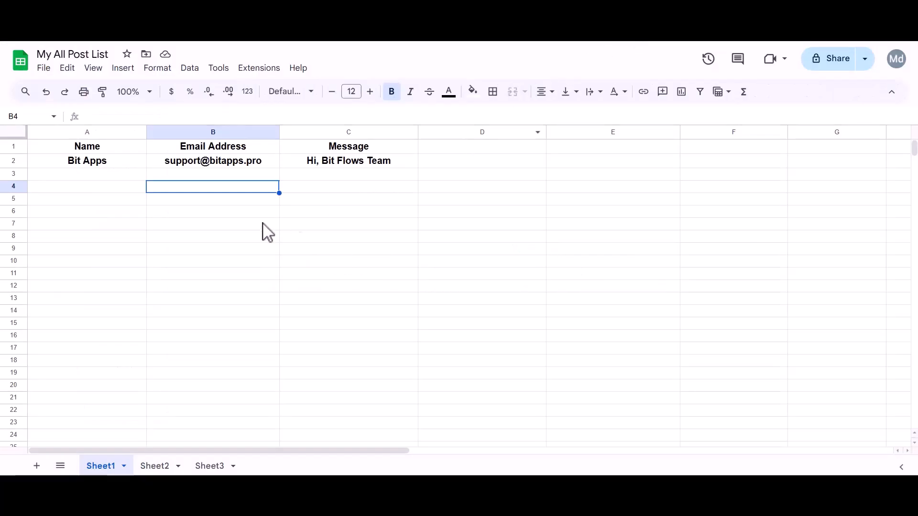